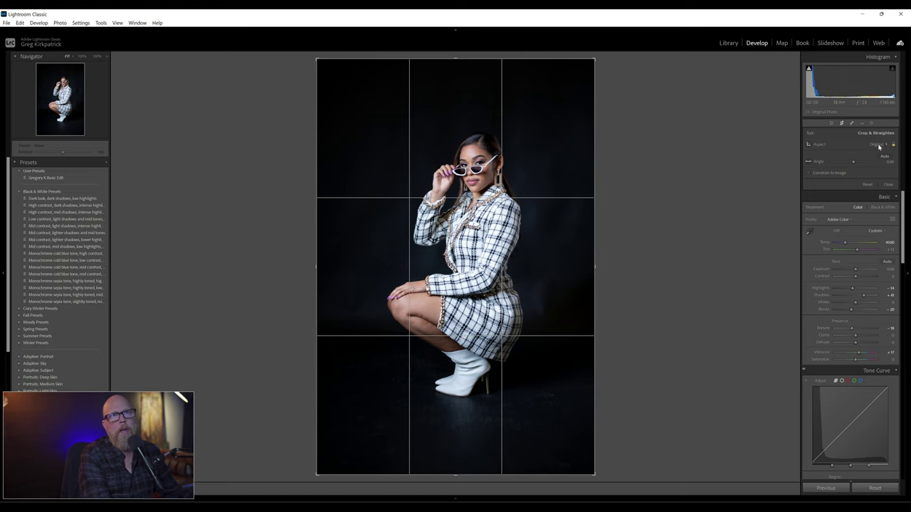
Crop the portrait to the 4 x 5 / 8 x 10 aspect, tightening the frame around the crouching woman, and apply it
left_click(829, 192)
left_click_drag(548, 299, 534, 306)
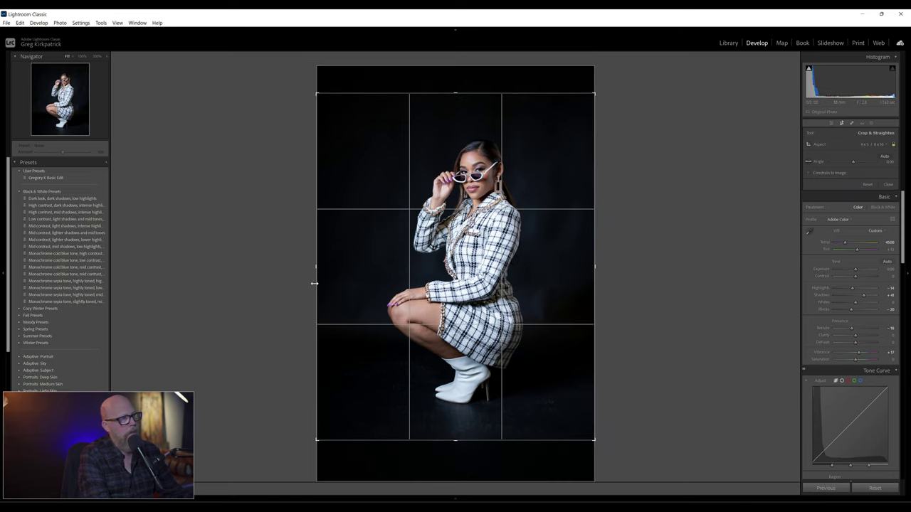
left_click_drag(317, 280, 322, 280)
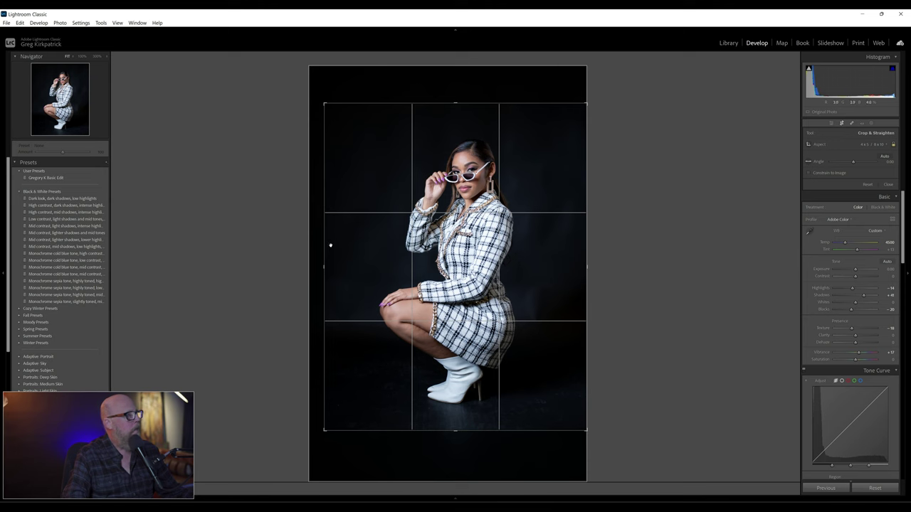
left_click_drag(325, 237, 331, 239)
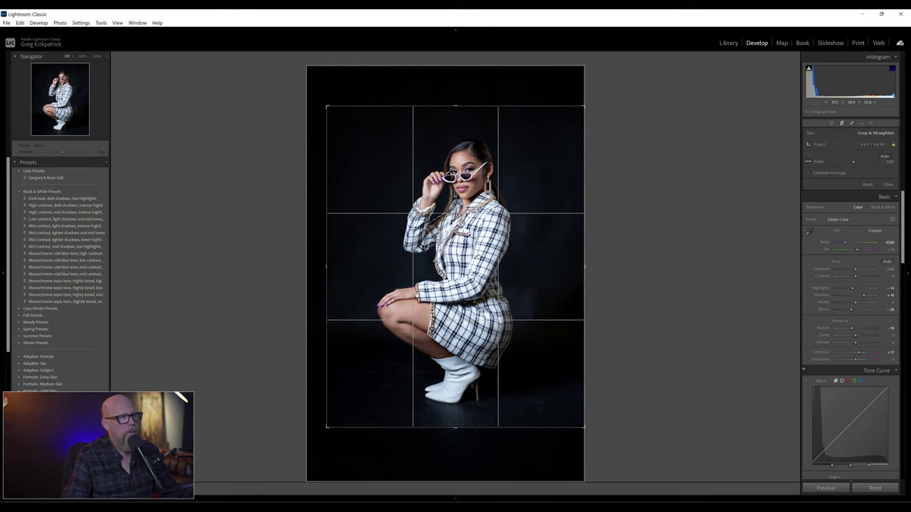
key("Return")
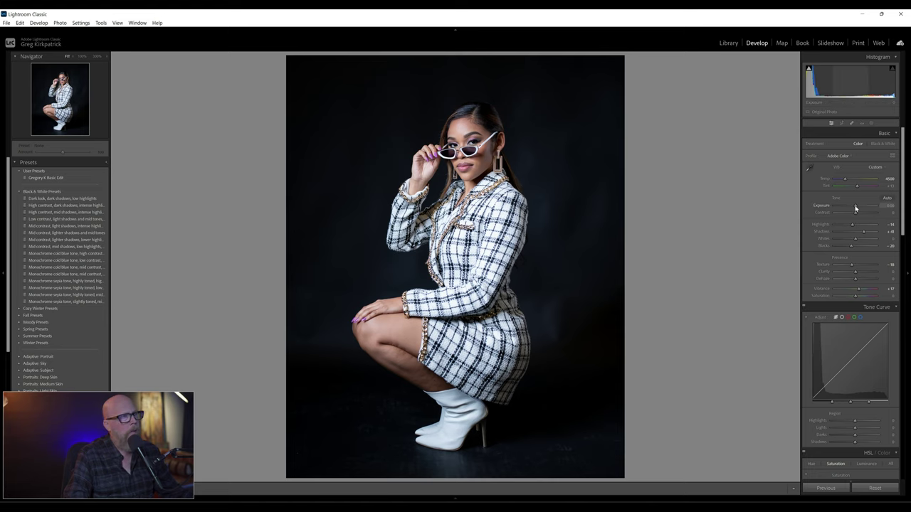
Lower the photo's exposure to -0.20 and open it for editing in Adobe Photoshop 2023
left_click_drag(855, 208, 854, 208)
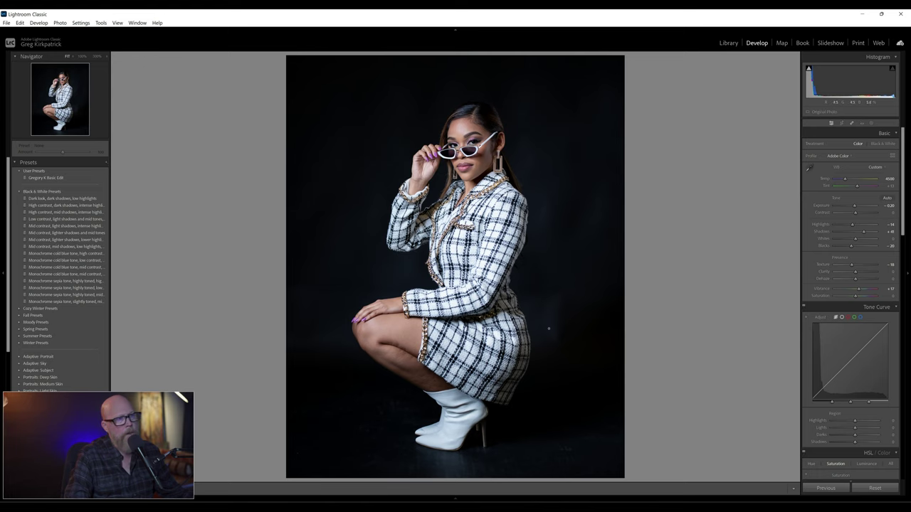
right_click(521, 373)
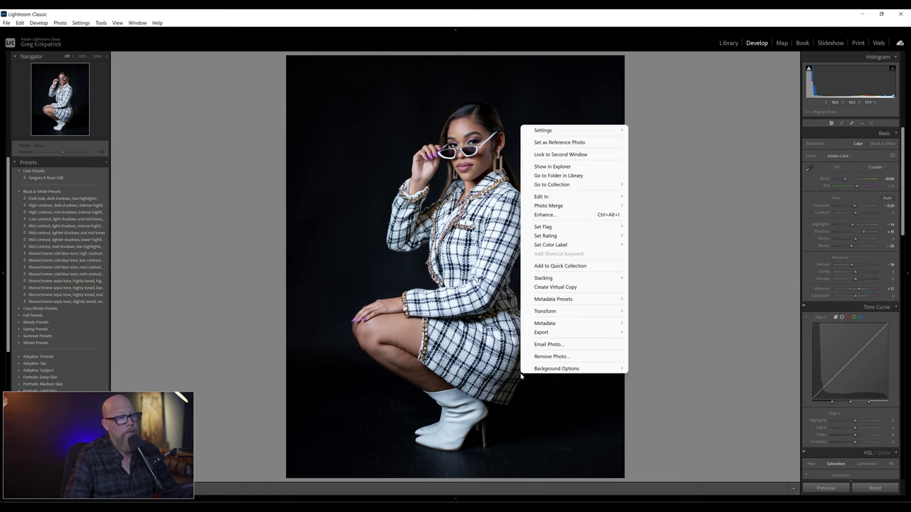
mouse_move(579, 200)
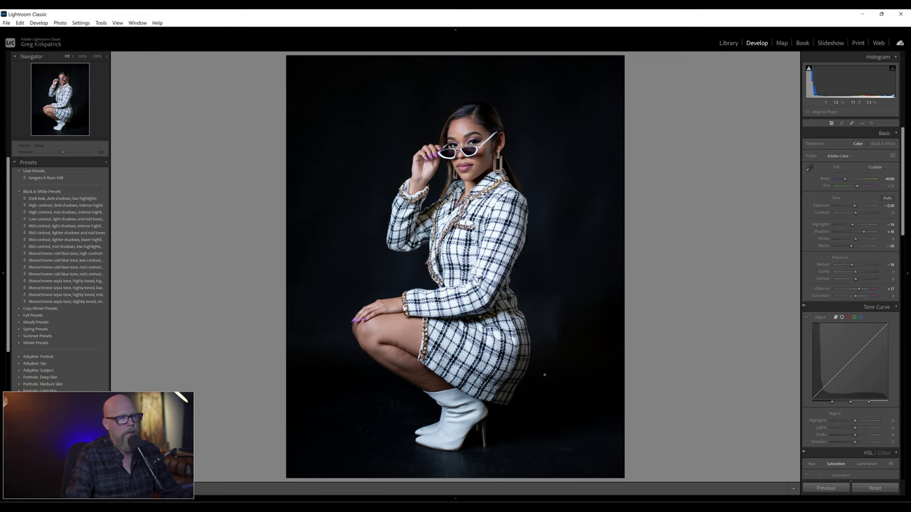
right_click(557, 388)
mouse_move(664, 212)
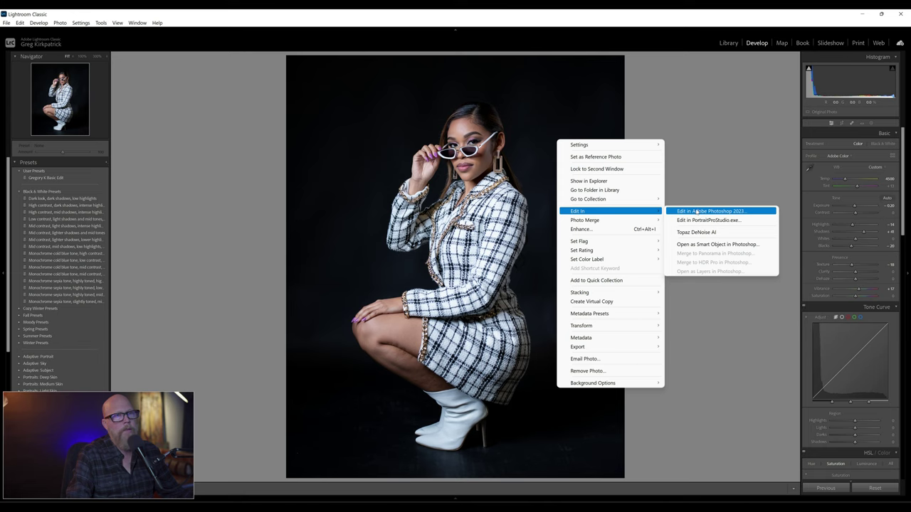
left_click(696, 211)
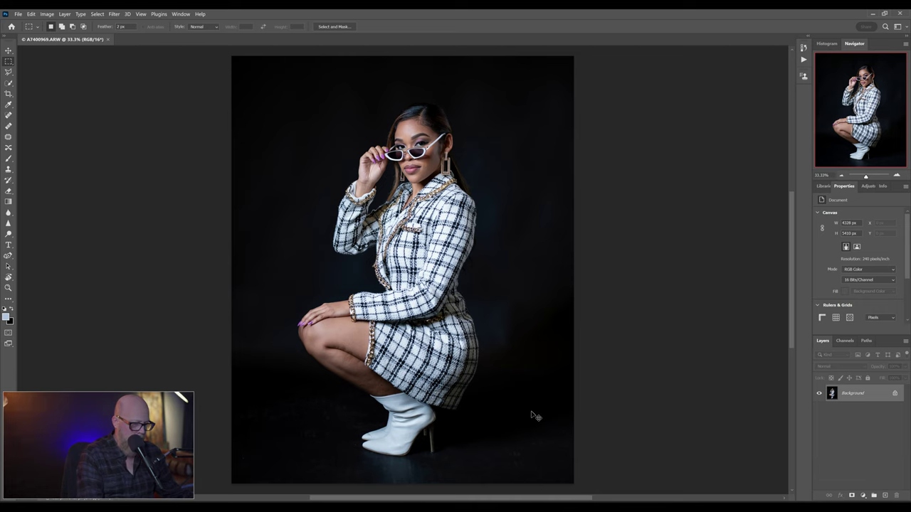
Duplicate the Background layer and select the woman with the Select Subject command
key("ctrl+j")
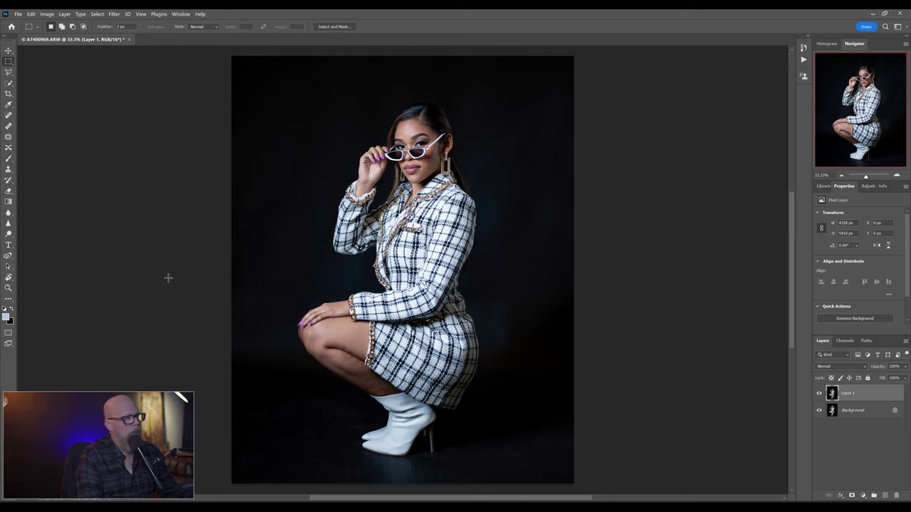
left_click(9, 83)
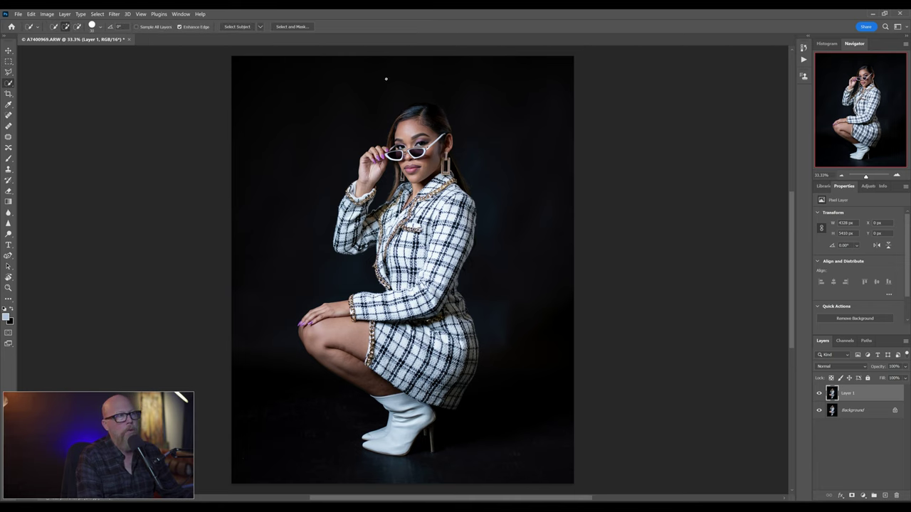
left_click(249, 27)
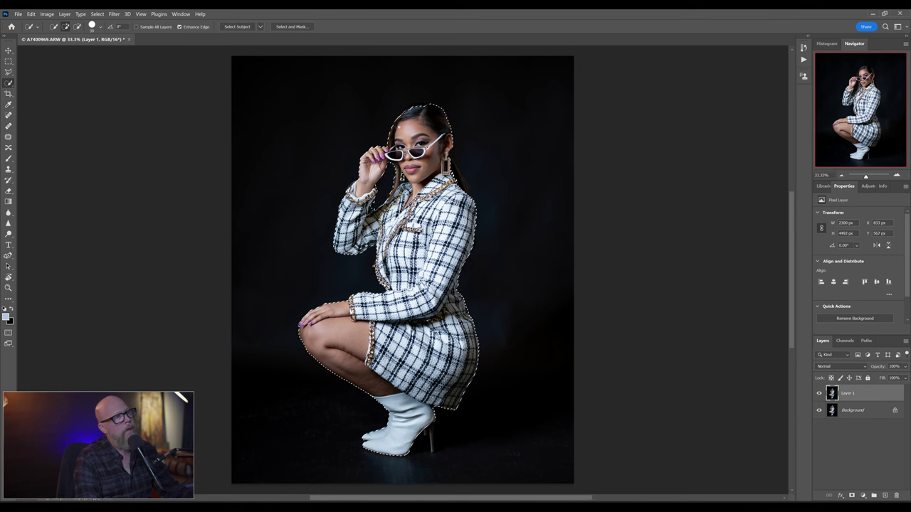
Add the boot's front heel to the selection with Quick Selection and subtract the excess floor area beside it
scroll(423, 104, "up", 5)
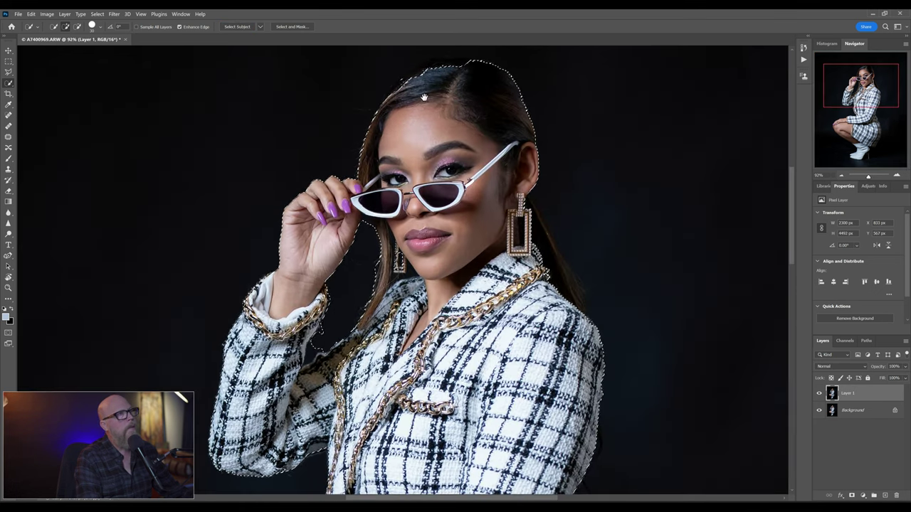
left_click_drag(422, 104, 425, 154)
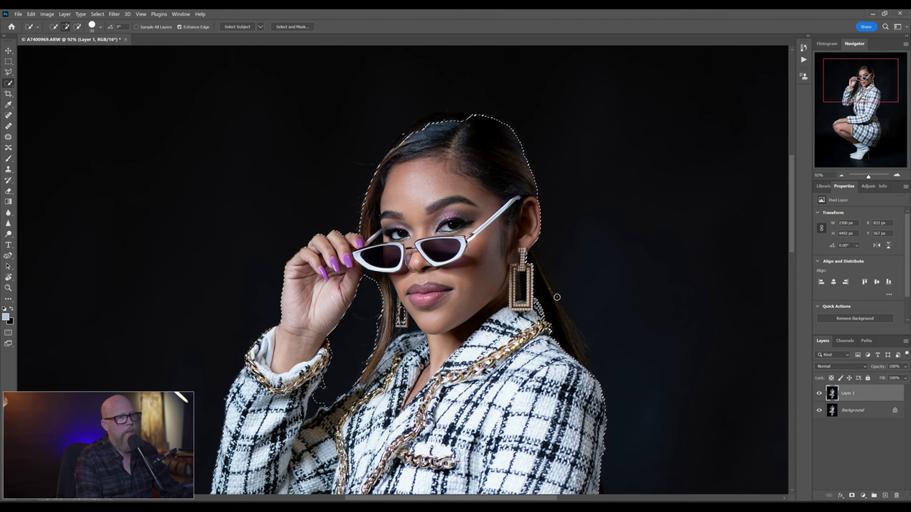
key("ctrl+0")
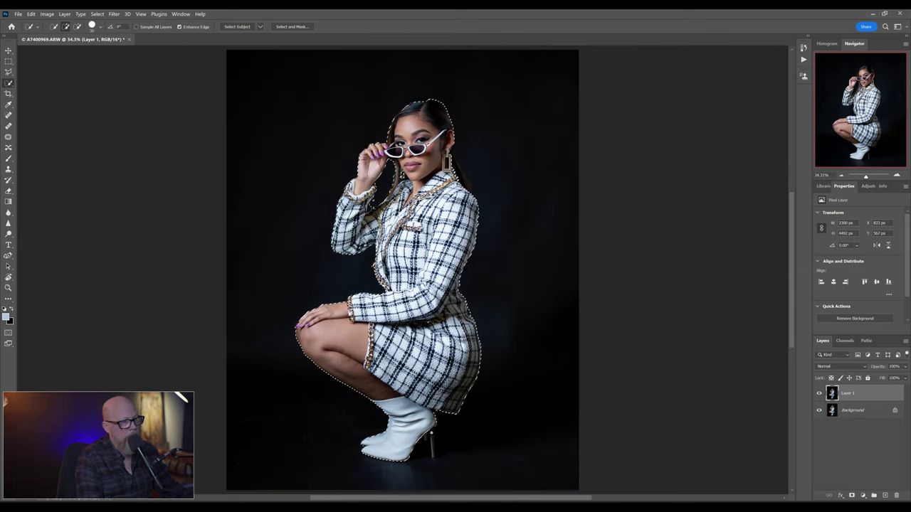
scroll(430, 432, "up", 5)
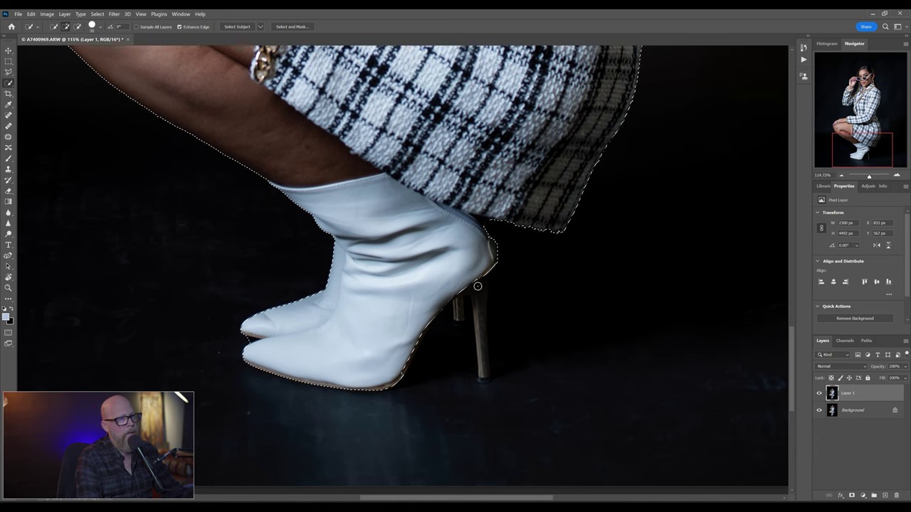
mouse_move(477, 286)
left_mouse_down()
mouse_move(483, 378)
mouse_move(478, 355)
left_mouse_up()
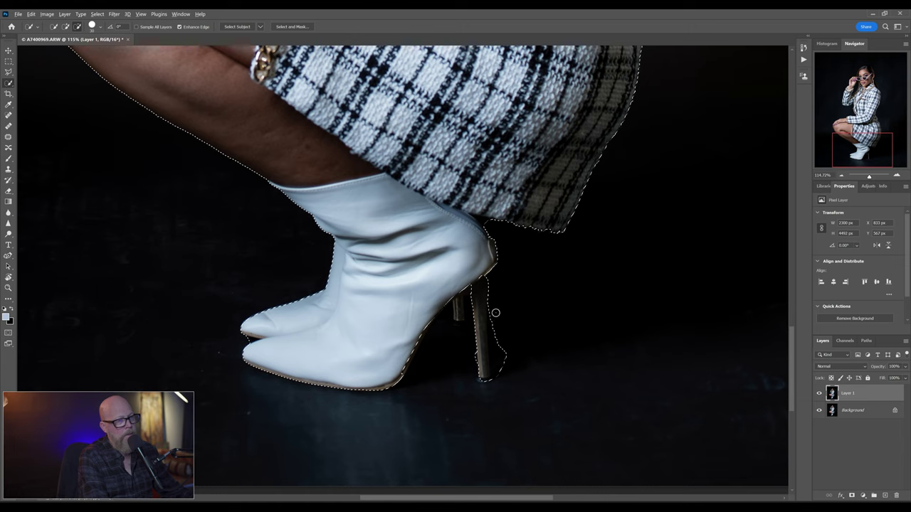
left_click_drag(504, 321, 494, 345)
left_click_drag(495, 351, 495, 351)
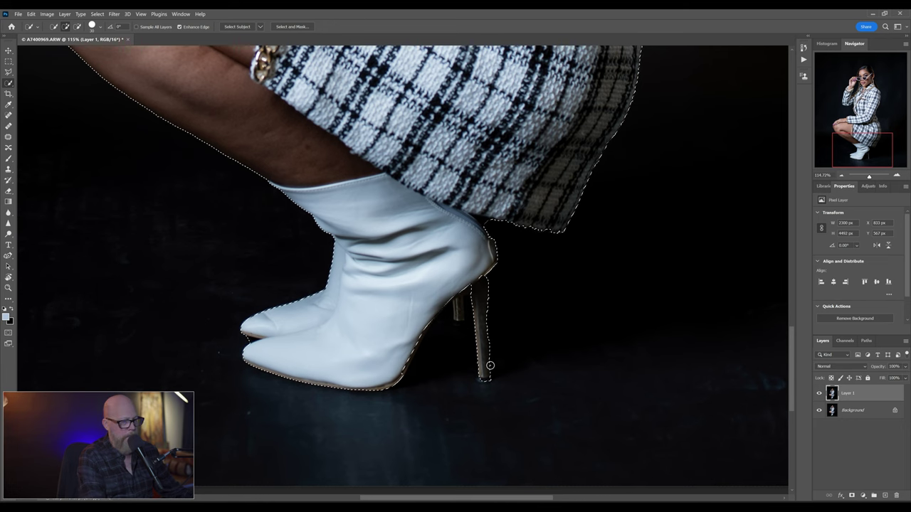
key("ctrl+0")
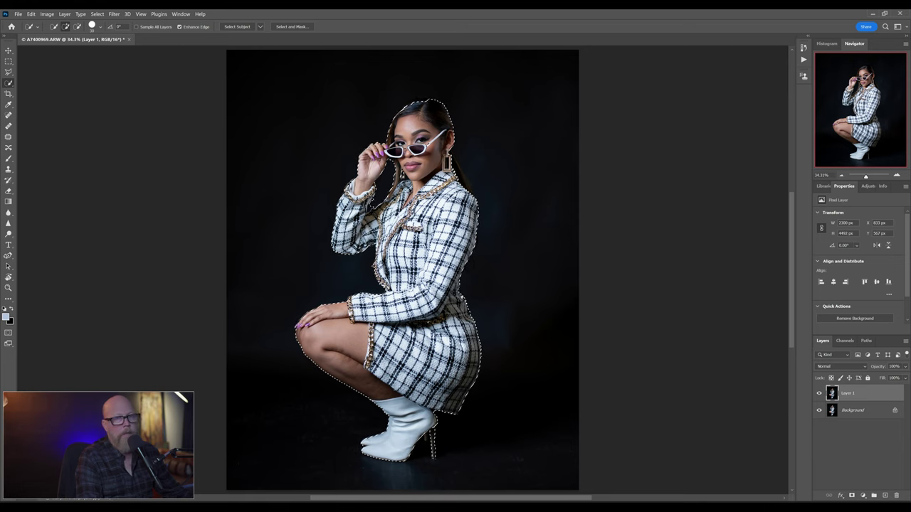
Invert the selection so it covers the backdrop, and set the Brush tool's flow to 20%
right_click(411, 197)
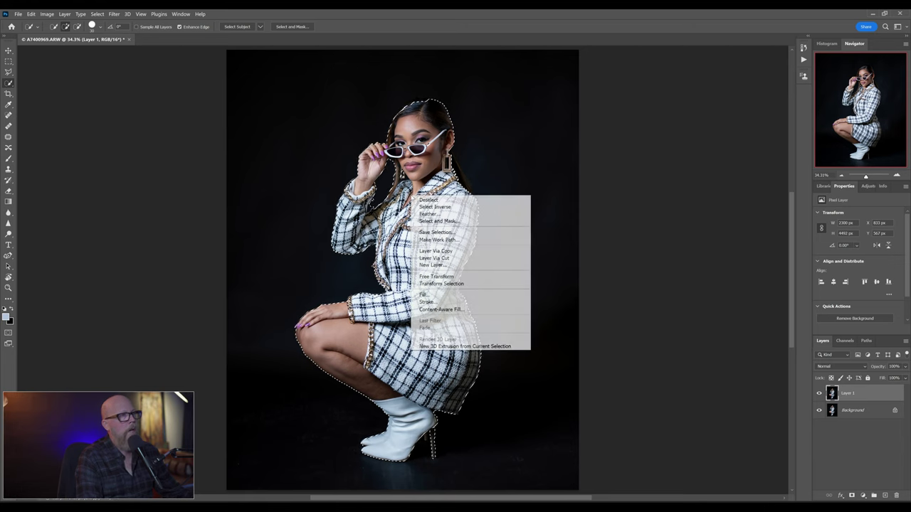
left_click(423, 207)
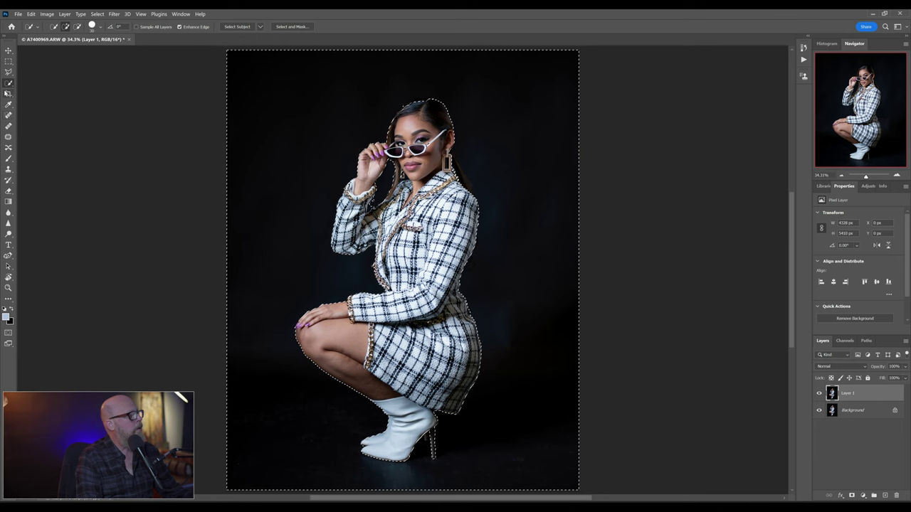
left_click(8, 159)
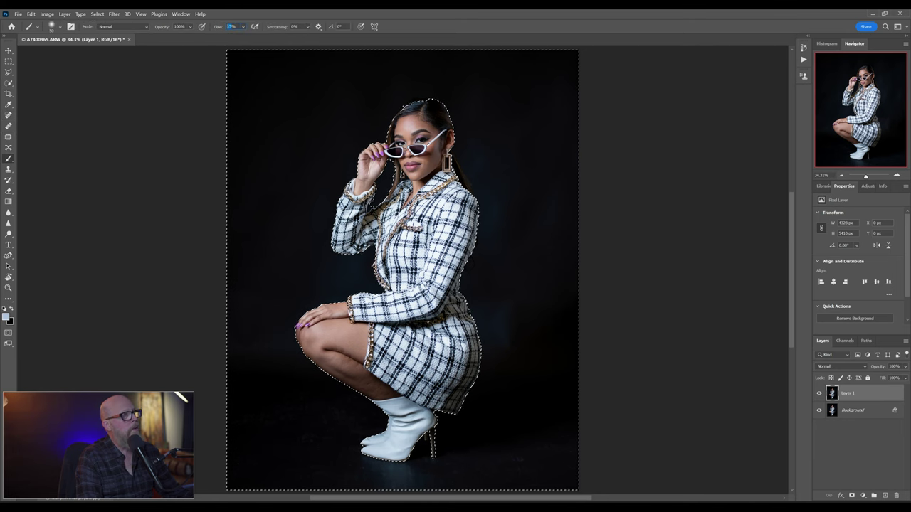
type("20")
key("Return")
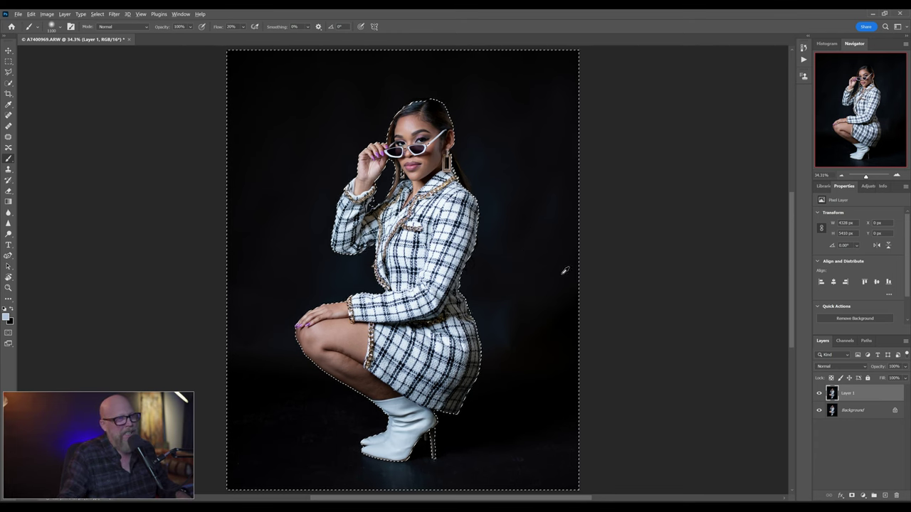
Sample the dark backdrop near the skirt as the paint colour and enlarge the soft 0% hardness brush to 1500 px
left_click(544, 285, "alt")
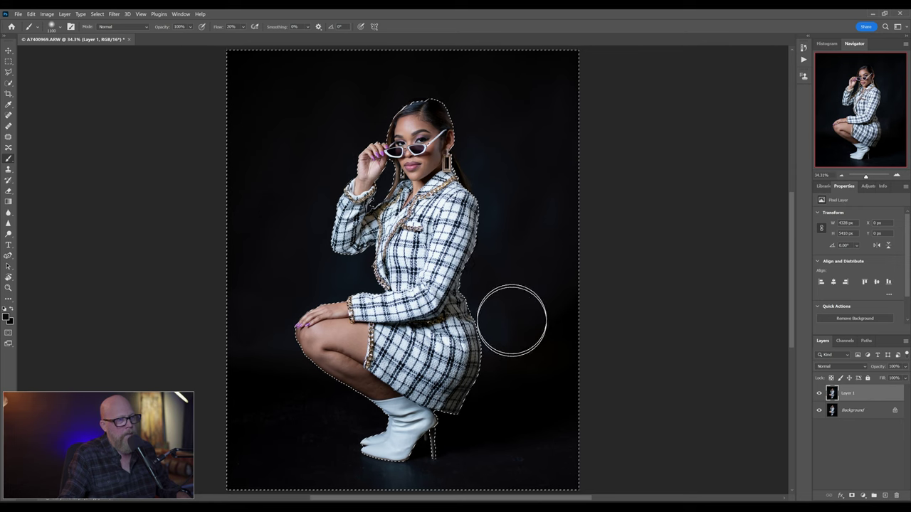
key("bracketright")
key("bracketright")
key("bracketright")
key("bracketright")
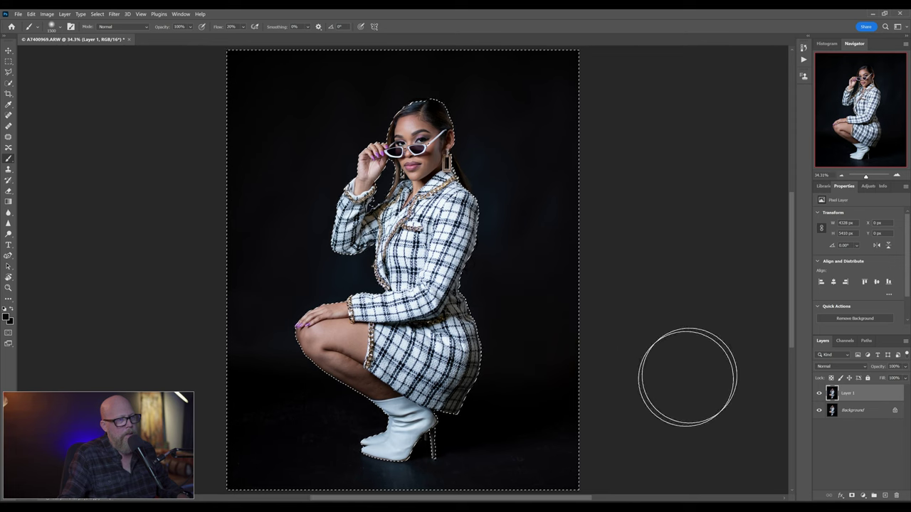
left_click(54, 28)
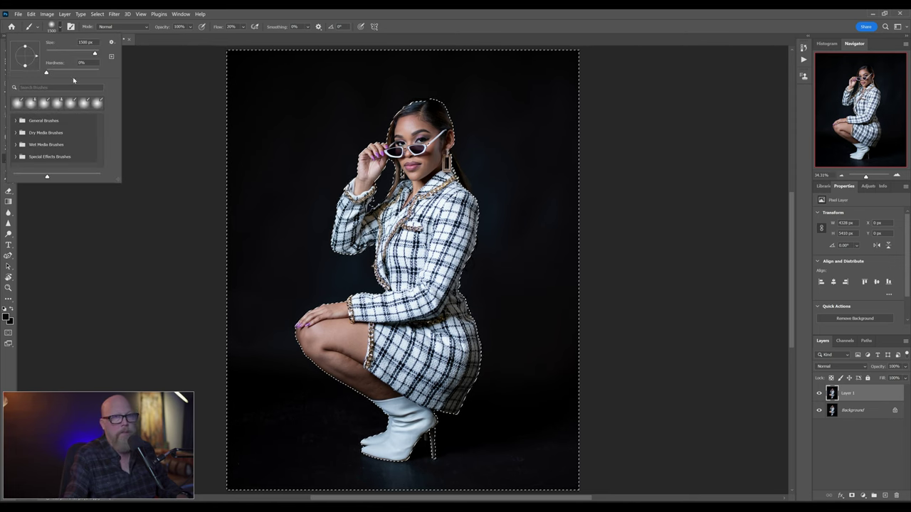
left_click(490, 13)
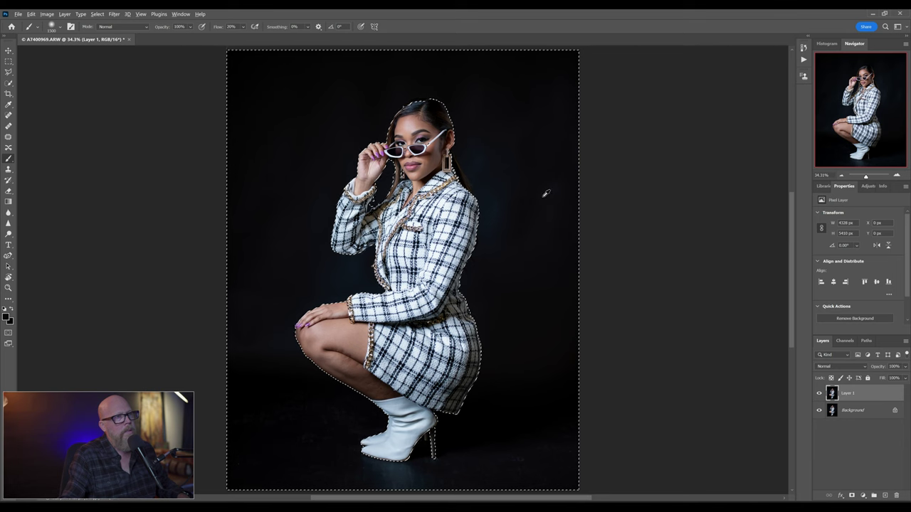
Sample the backdrop behind the woman's back and paint that side smooth with the brush enlarged to 2200 px
key("bracketright")
key("bracketright")
key("bracketright")
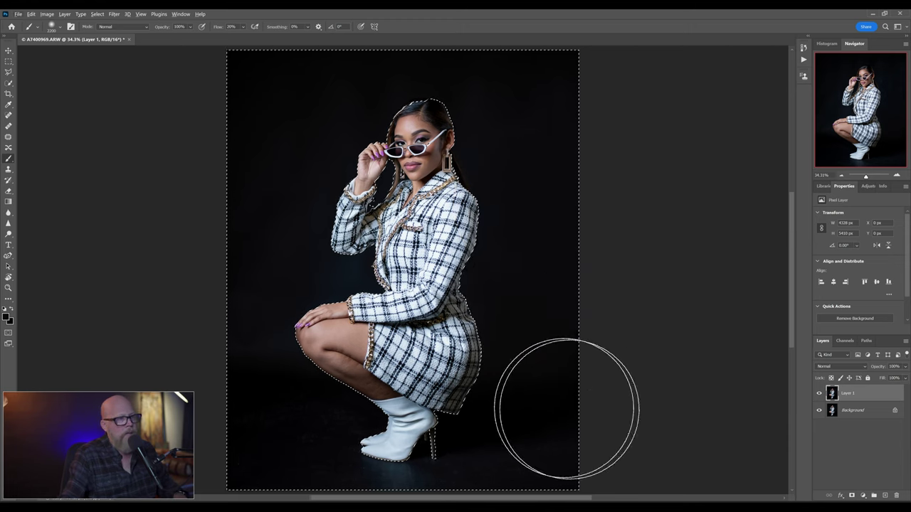
key("bracketright")
key("bracketright")
key("bracketright")
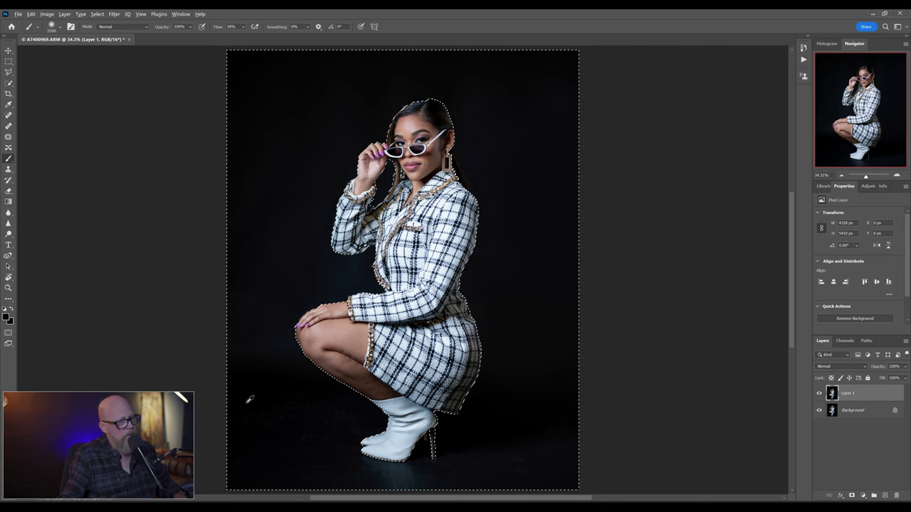
Even out the dark backdrop in front of the woman's knee, reducing the brush size to 1200 px
key("bracketleft")
key("bracketleft")
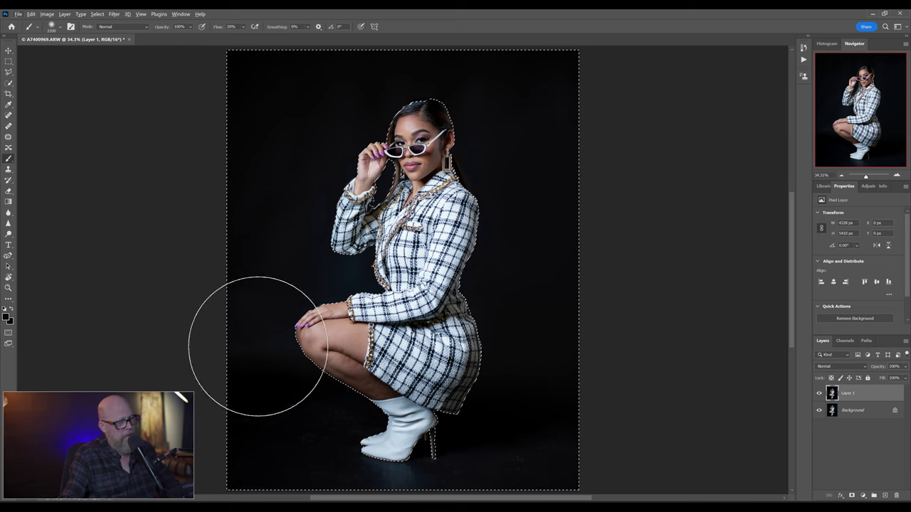
key("bracketleft")
key("bracketleft")
key("bracketleft")
key("bracketleft")
key("bracketleft")
key("bracketleft")
key("bracketleft")
key("bracketleft")
key("bracketleft")
key("bracketleft")
key("bracketleft")
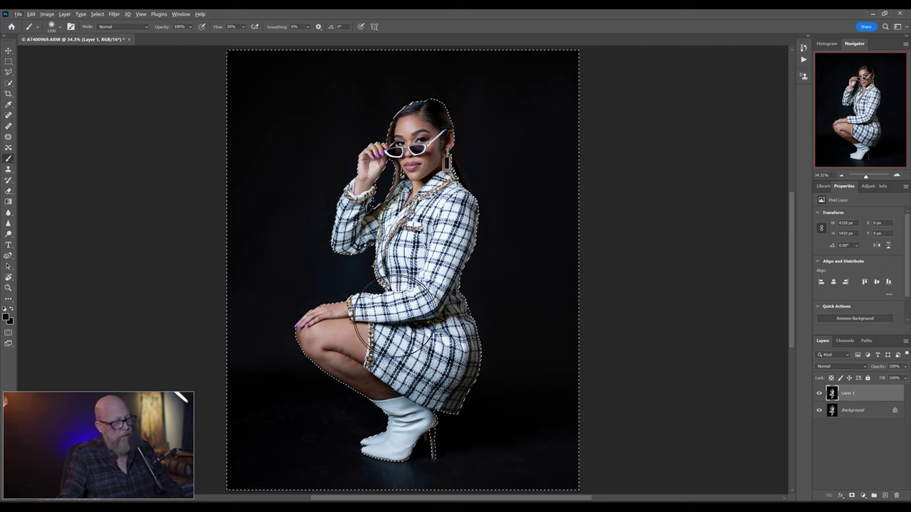
Enlarge the brush to 2300 px and smooth the broad backdrop areas around the woman
key("bracketright")
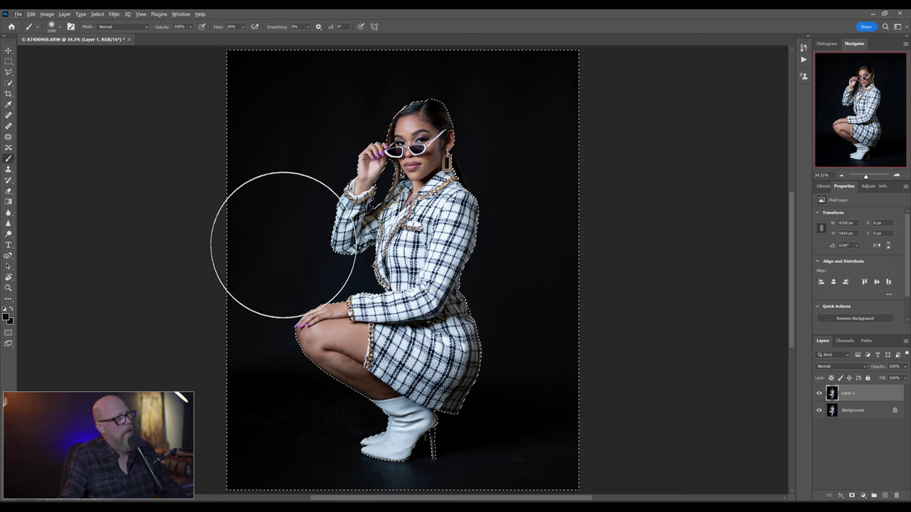
key("bracketright")
key("bracketright")
key("bracketright")
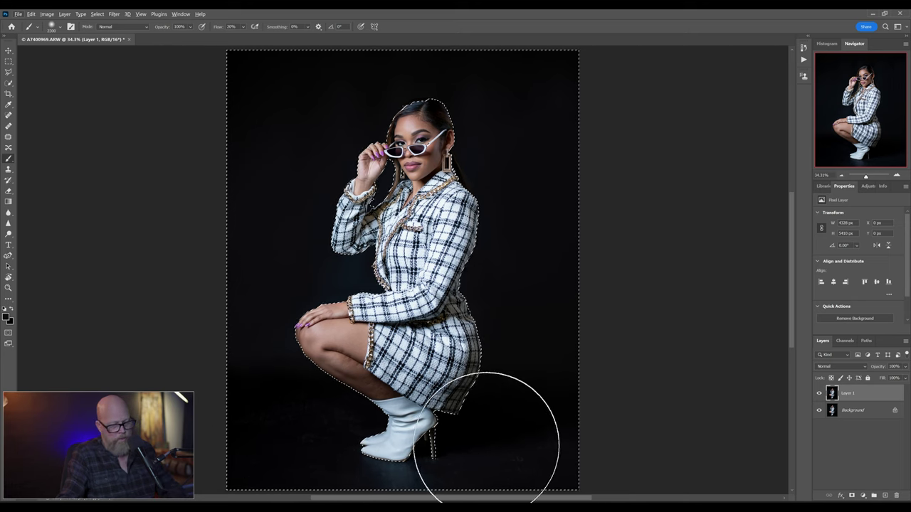
Paint over the uneven floor around the boots, reducing the brush to 800 px and enlarging it to 1100 px
key("bracketleft")
key("bracketleft")
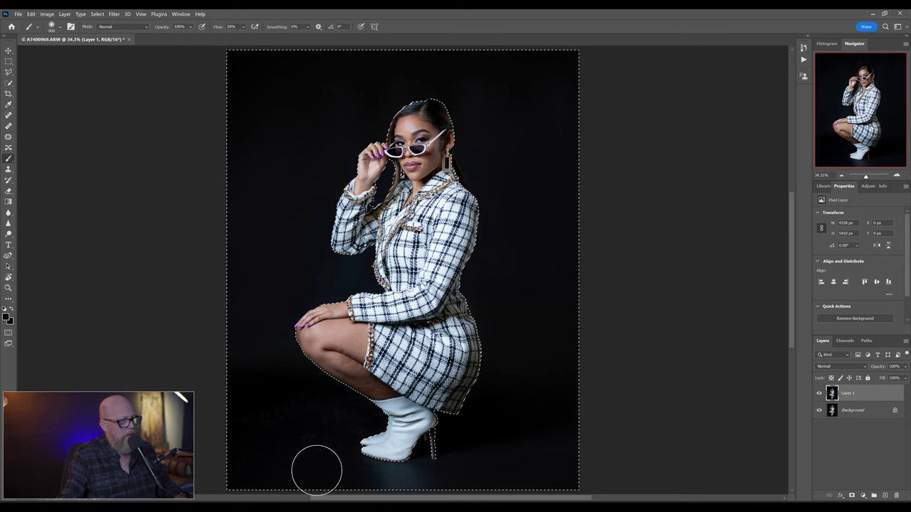
key("bracketright")
key("bracketright")
key("bracketright")
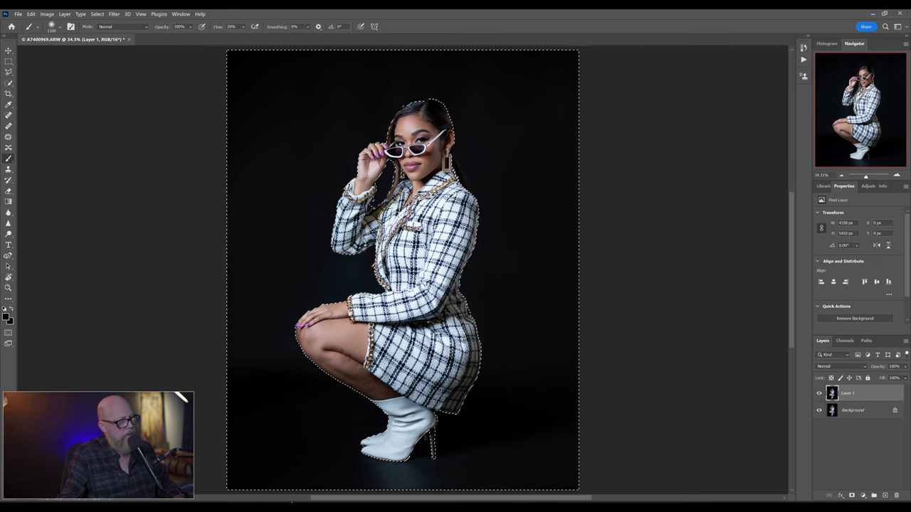
Paint over the remaining floor area beneath the boots and compare the painted layer with the original backdrop
mouse_move(272, 451)
left_mouse_down()
mouse_move(297, 469)
mouse_move(572, 498)
left_mouse_up()
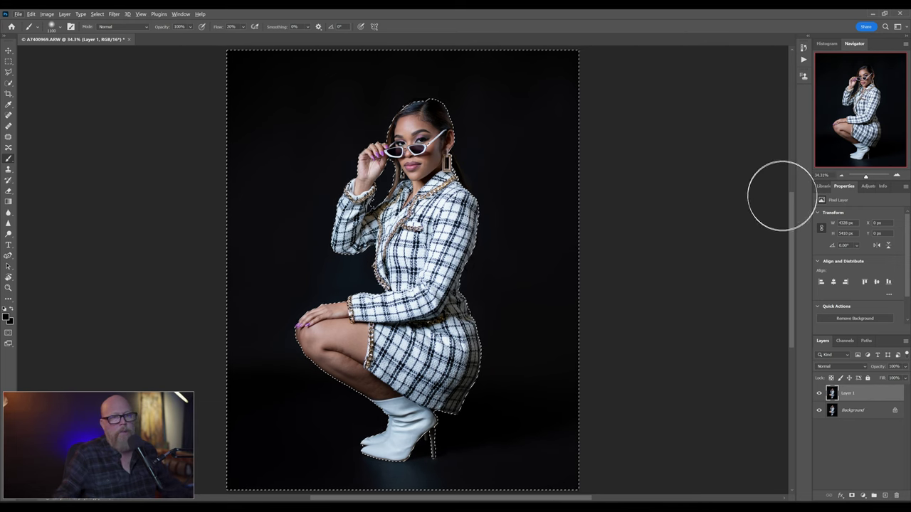
left_click(818, 394)
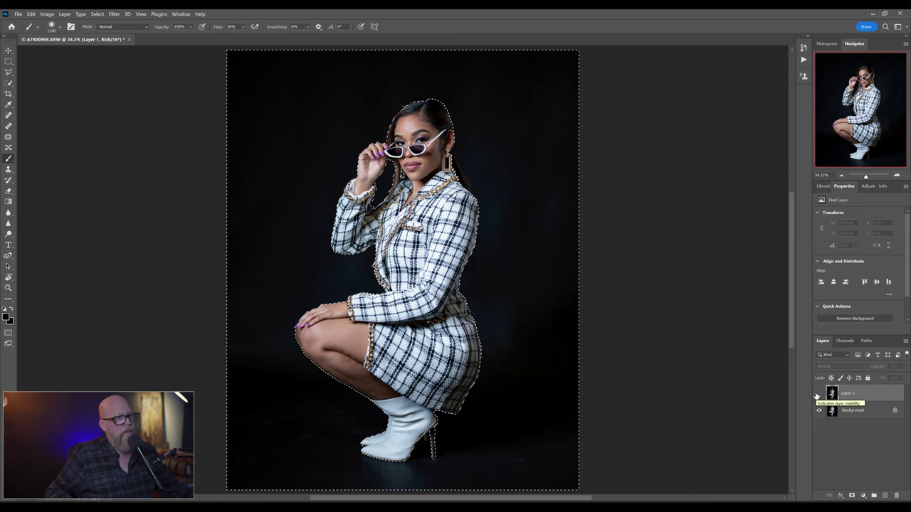
left_click(818, 394)
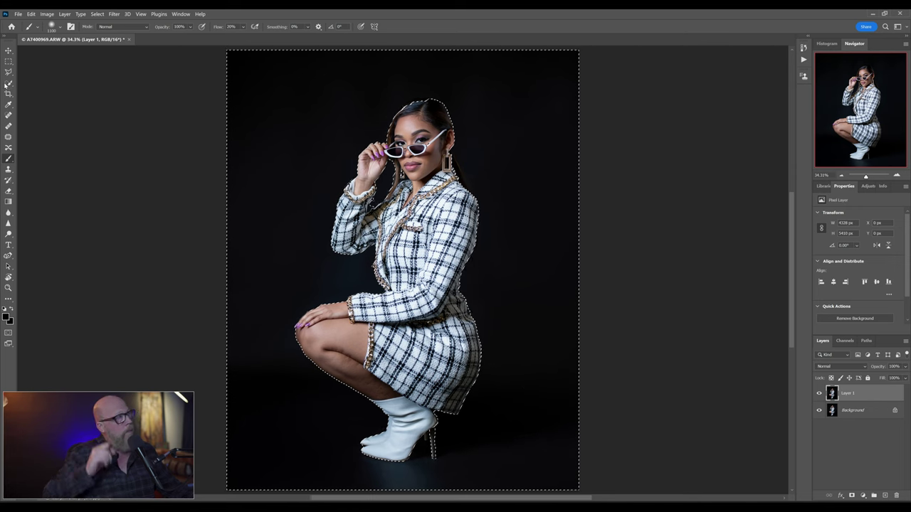
Deselect the backdrop and compare the image with and without Layer 1 again
left_click(9, 62)
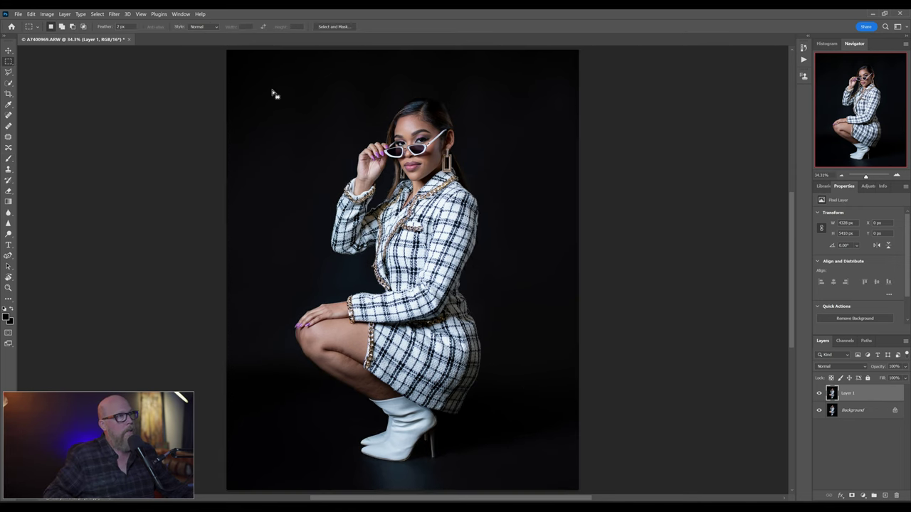
left_click(819, 394)
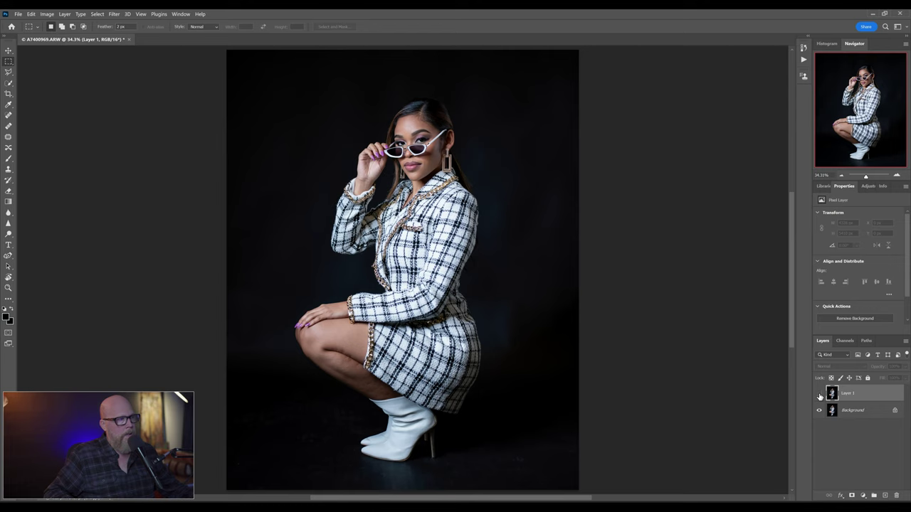
left_click(819, 396)
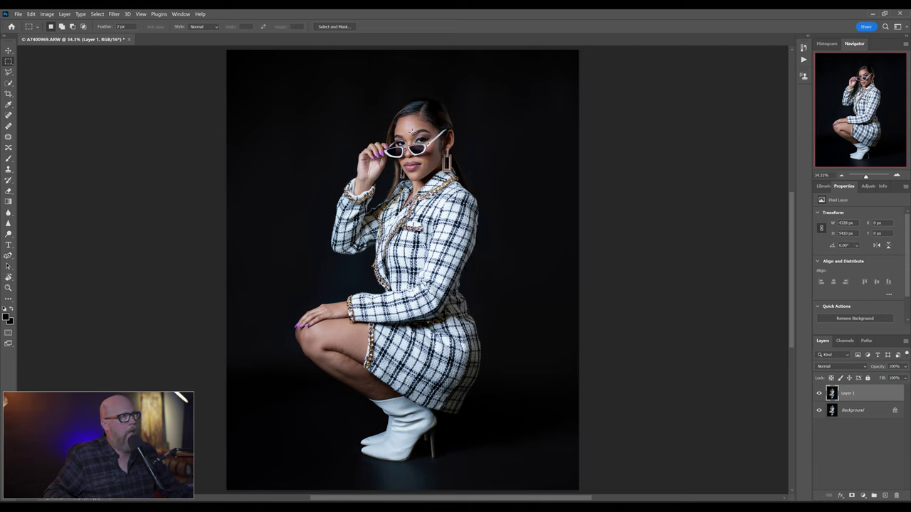
Add an empty layer and heal the blemishes on the chin and cheek with the content-aware Spot Healing Brush
scroll(395, 150, "up", 5)
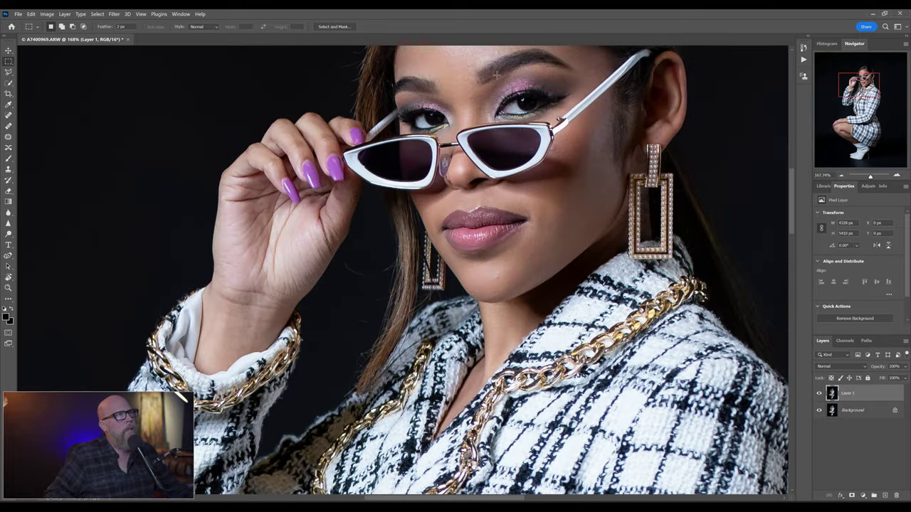
left_click(885, 495)
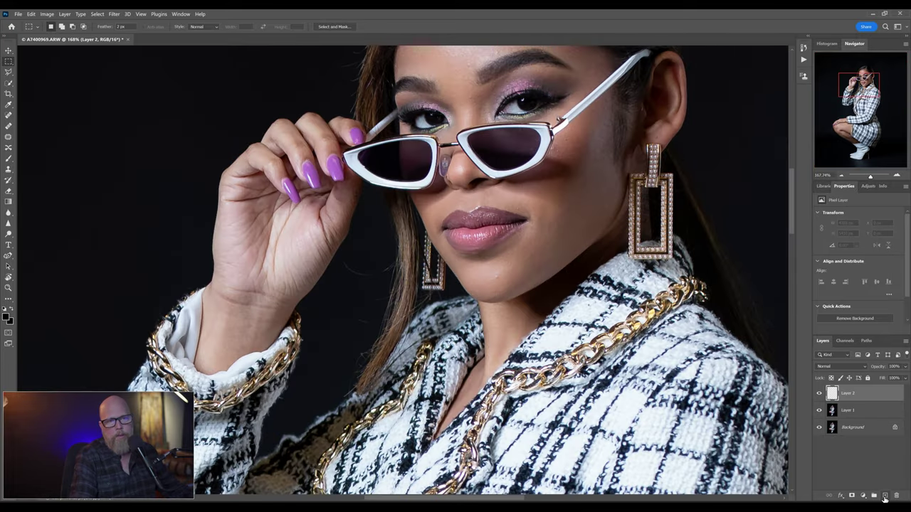
left_click(9, 115)
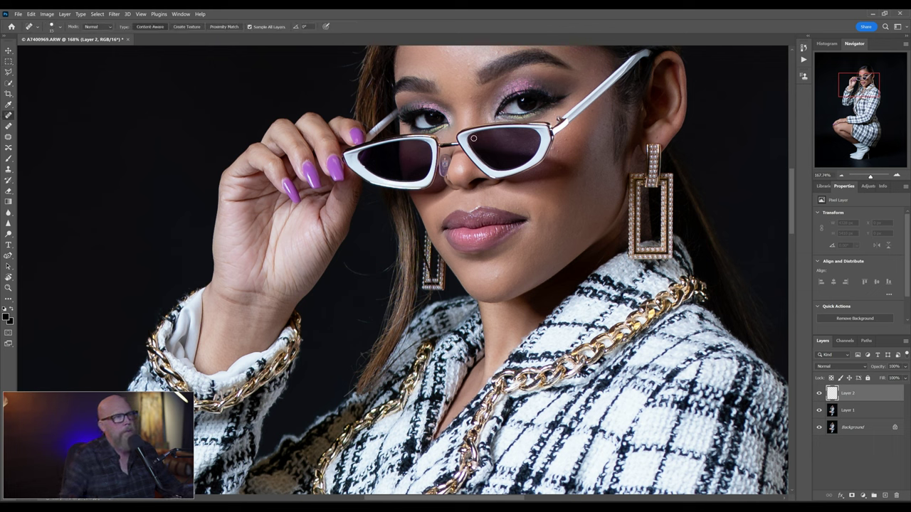
left_click(495, 278)
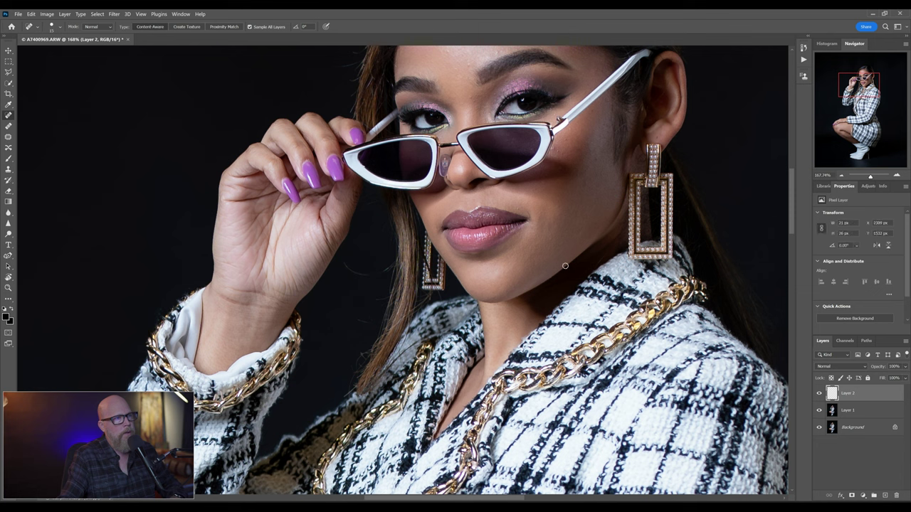
left_click(572, 169)
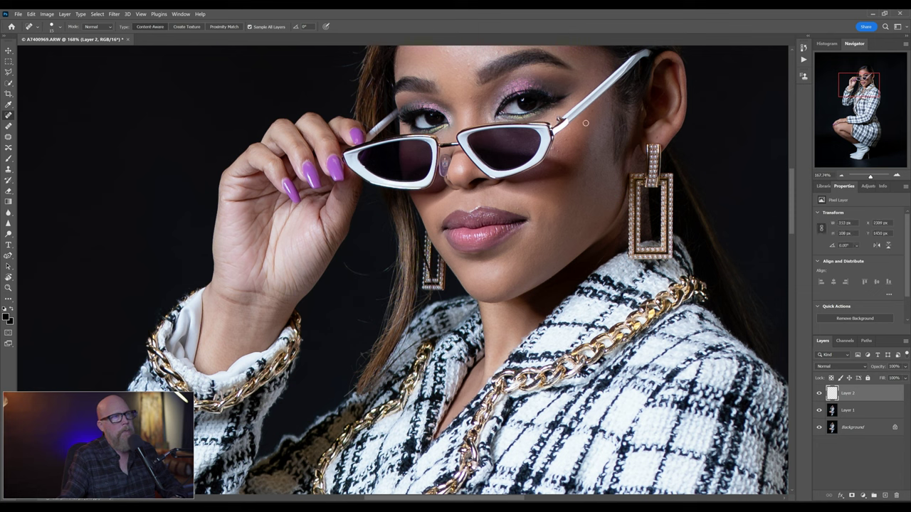
left_click(566, 138)
left_click(586, 187)
Heal the small blemishes across the woman's forehead with the Spot Healing Brush
scroll(545, 203, "up", 3)
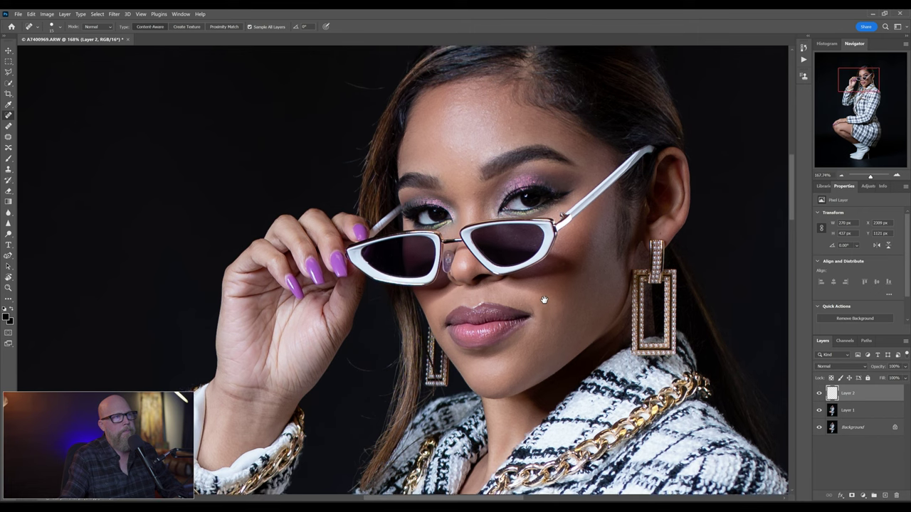
left_click(509, 118)
left_click(473, 190)
left_click(490, 93)
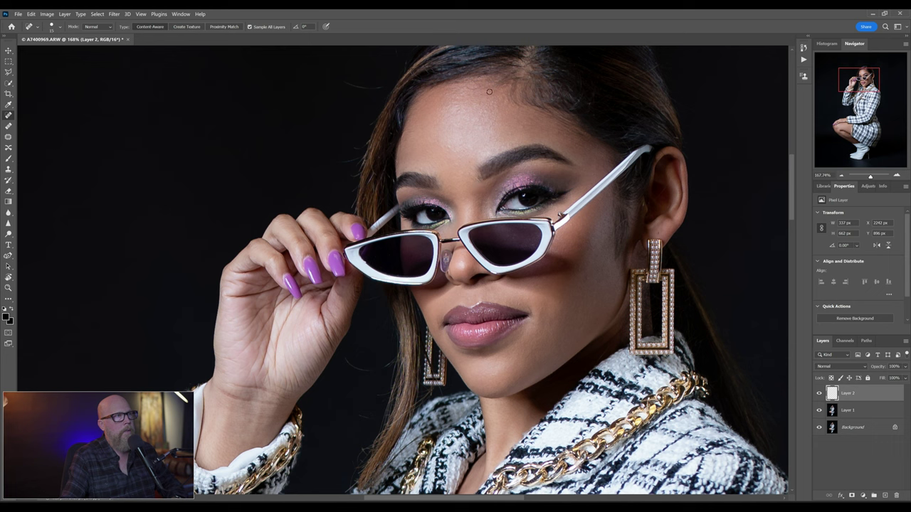
left_click(483, 110)
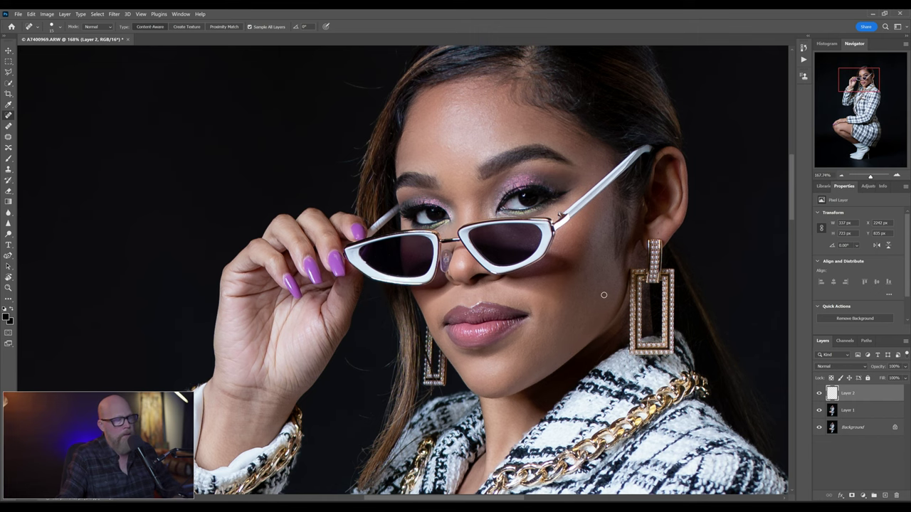
Remove the stray hairs sticking out beside the forehead and above the raised hand with the Spot Healing Brush
key("ctrl+plus")
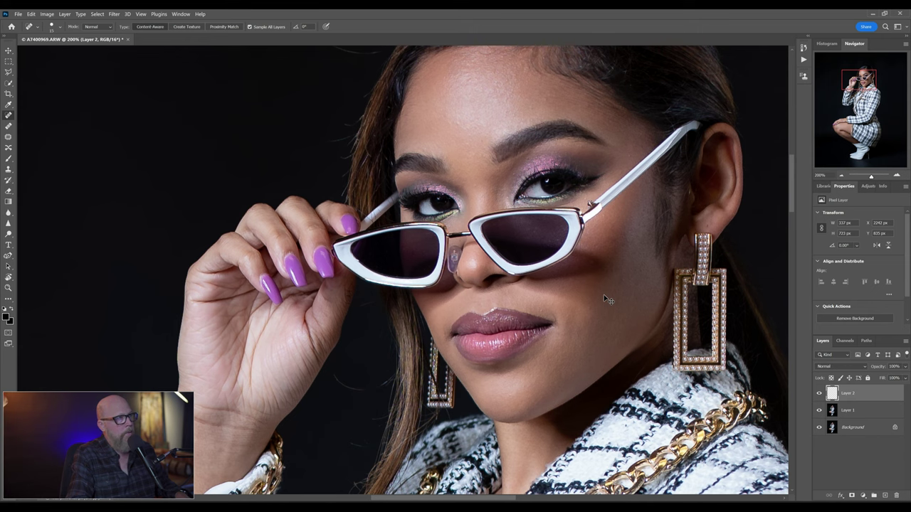
left_click_drag(483, 149, 533, 285)
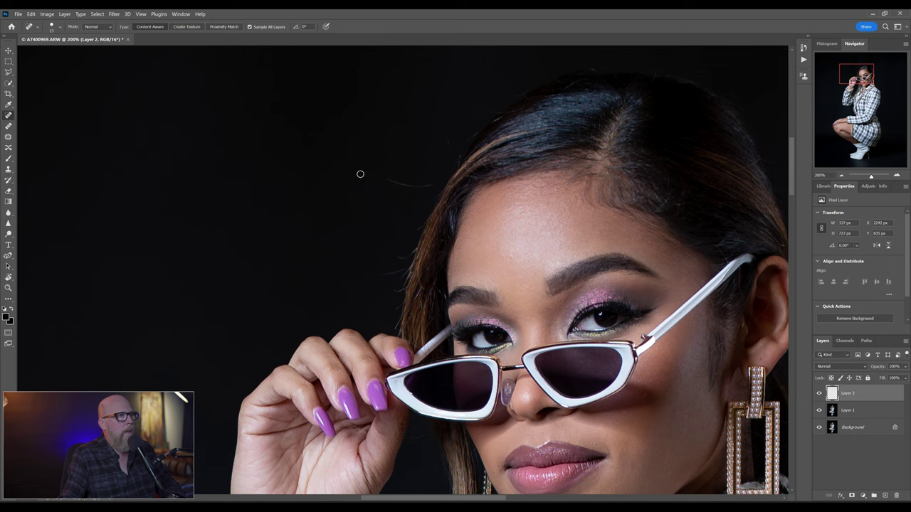
mouse_move(387, 177)
left_mouse_down()
mouse_move(431, 173)
mouse_move(435, 182)
mouse_move(394, 194)
left_mouse_up()
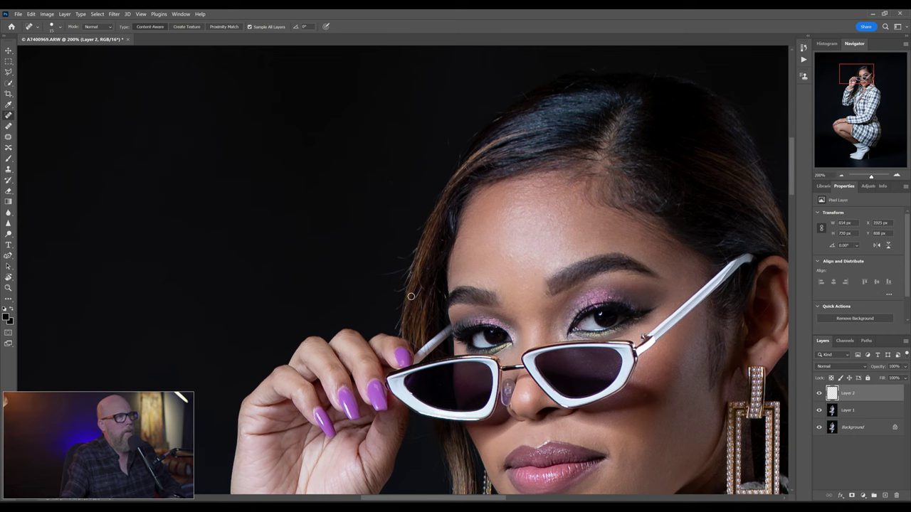
mouse_move(420, 305)
left_mouse_down()
mouse_move(378, 274)
mouse_move(400, 261)
mouse_move(399, 272)
mouse_move(370, 277)
mouse_move(402, 254)
left_mouse_up()
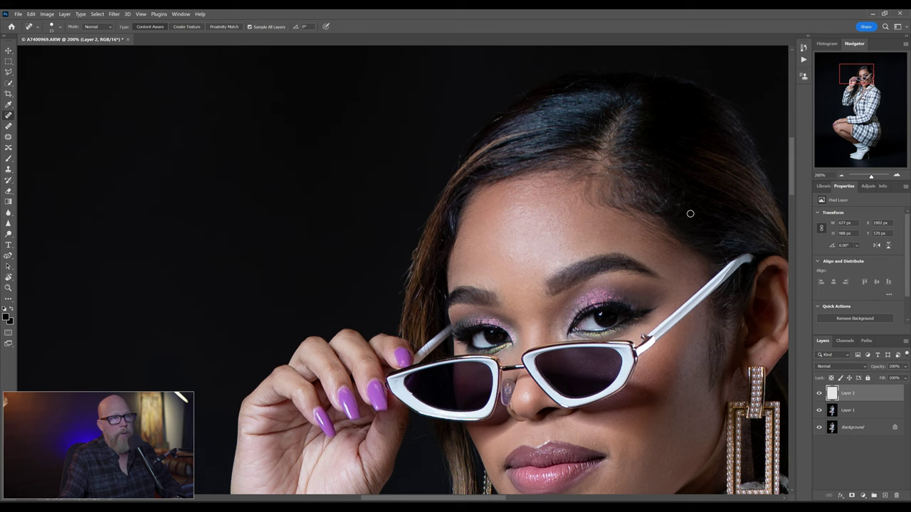
Heal the remaining specks in the backdrop behind the woman's head and save the retouched photo
left_click_drag(566, 294, 442, 333)
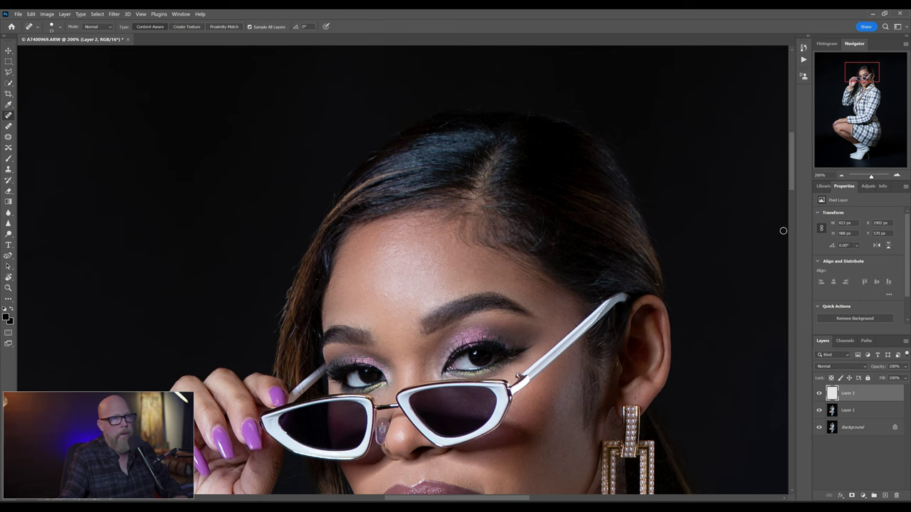
scroll(480, 394, "down", 5)
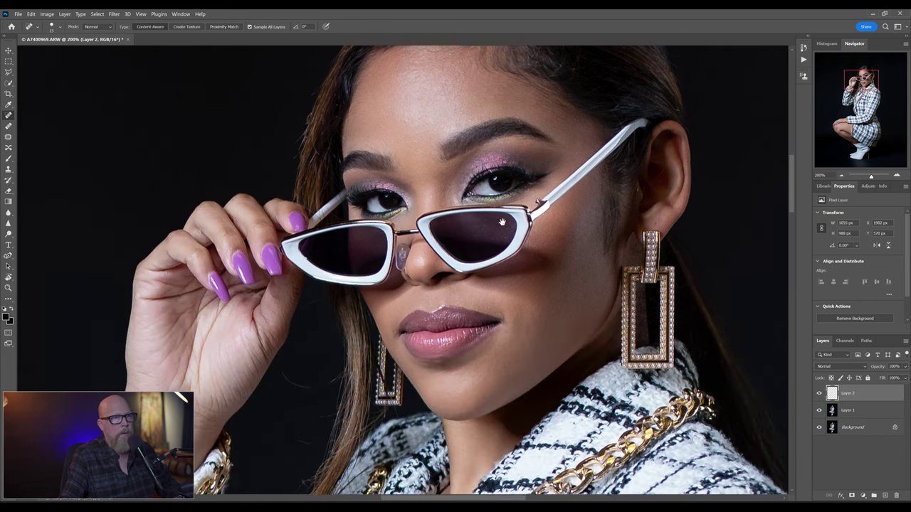
scroll(735, 211, "up", 3)
scroll(728, 217, "up", 1)
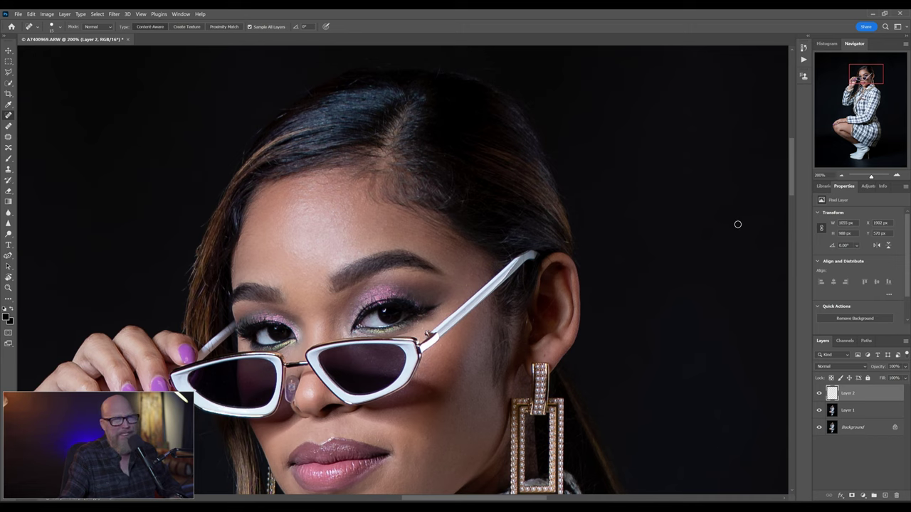
left_click(740, 220)
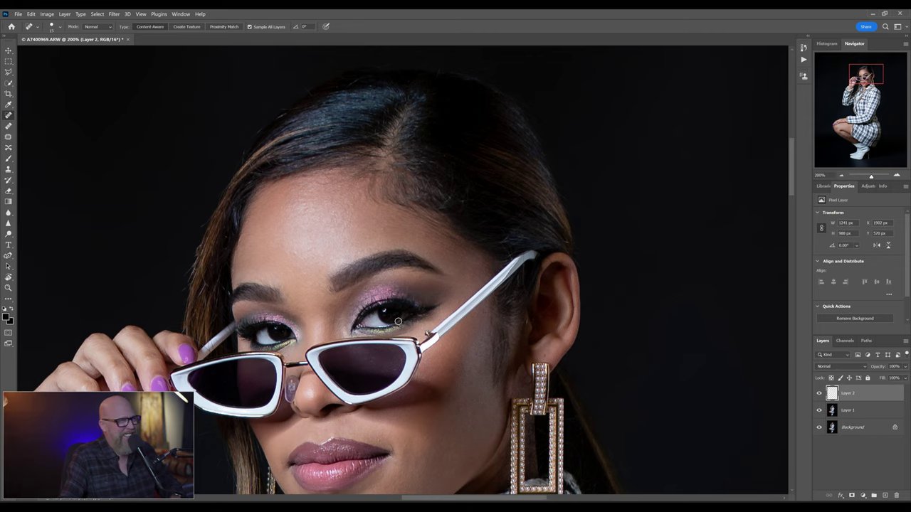
key("ctrl+0")
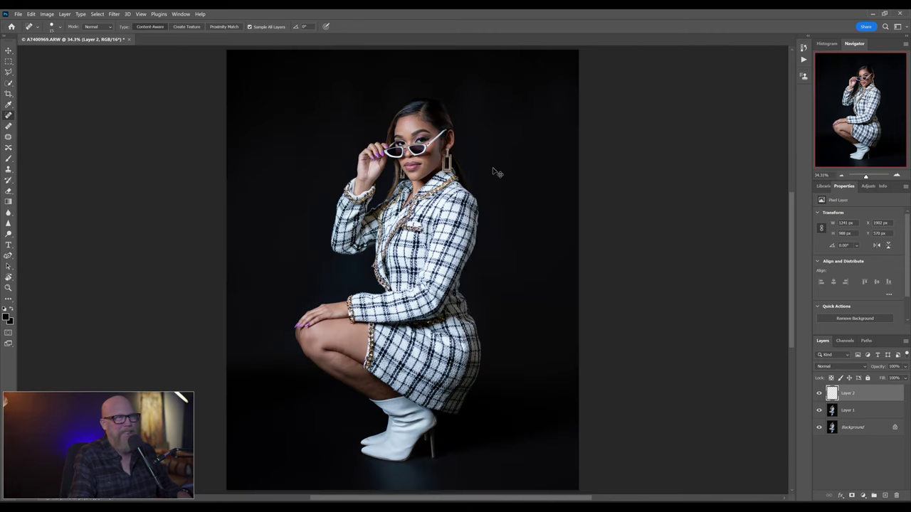
key("ctrl+s")
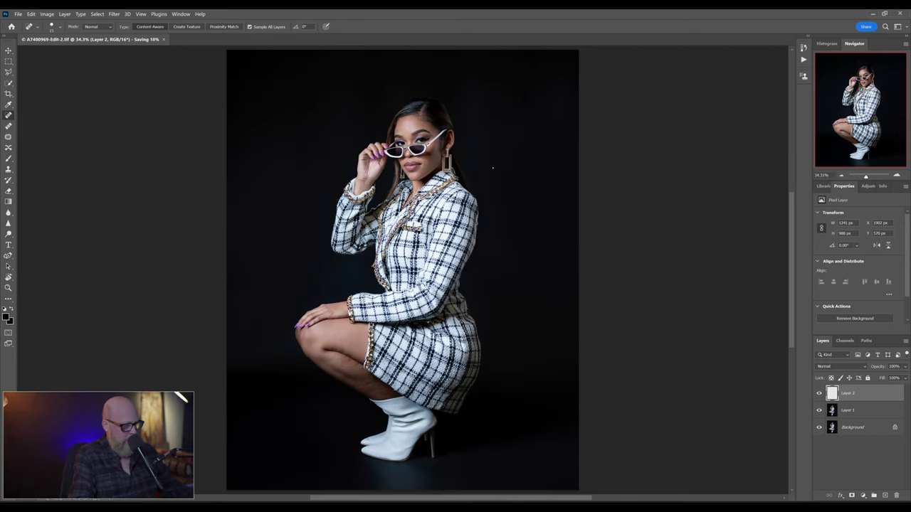